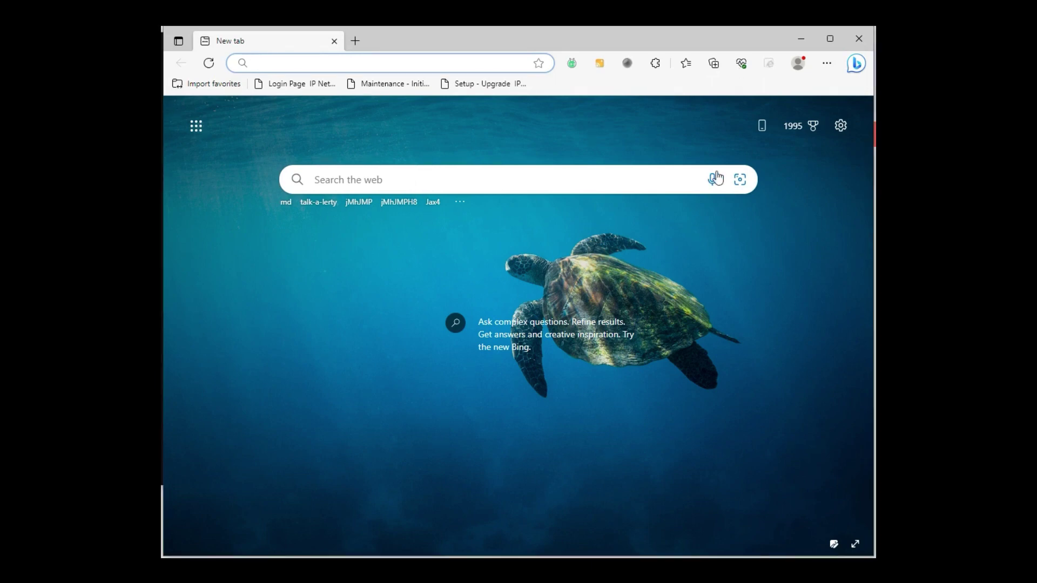
{"action": "left_click", "coordinate": [828, 64]}
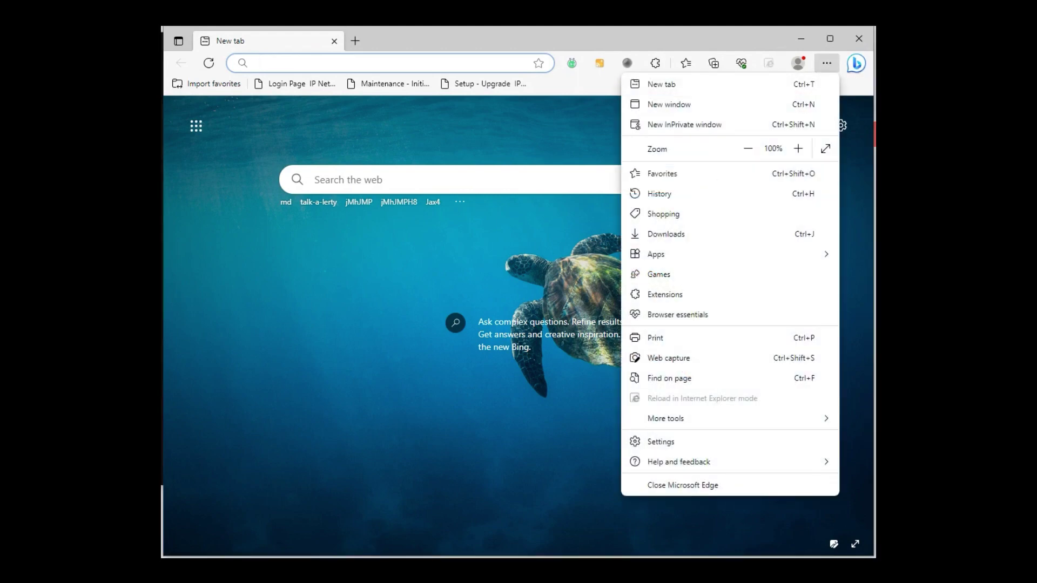
{"action": "left_click", "coordinate": [664, 442]}
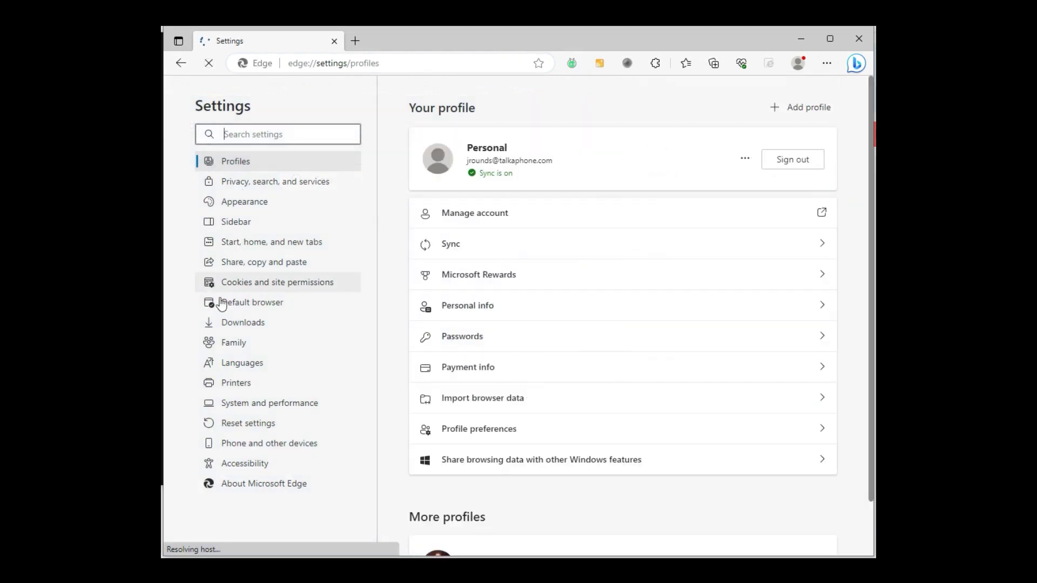
{"action": "left_click", "coordinate": [228, 305]}
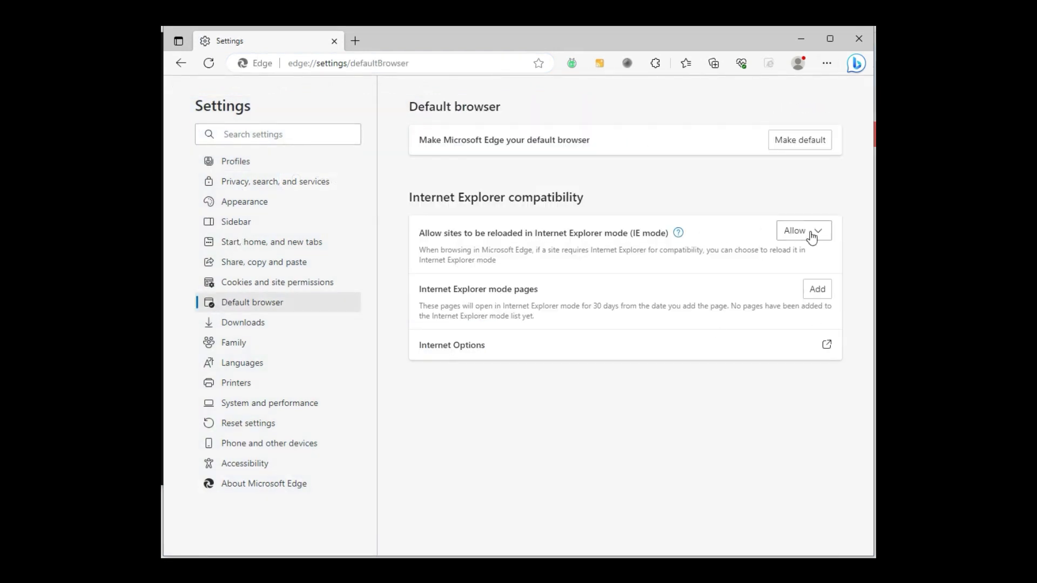
{"action": "left_click", "coordinate": [818, 292]}
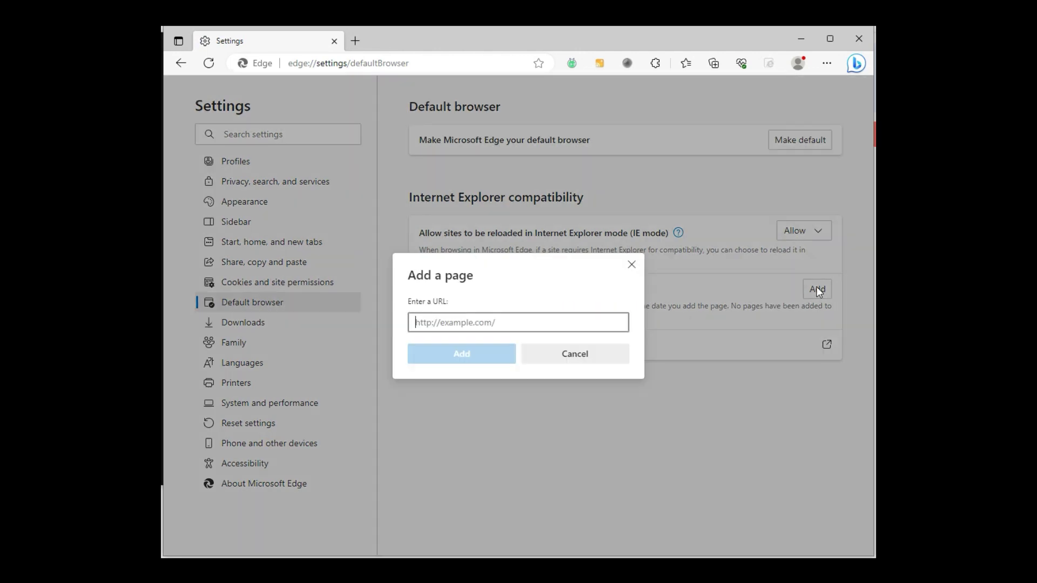
{"action": "type", "text": "http://19"}
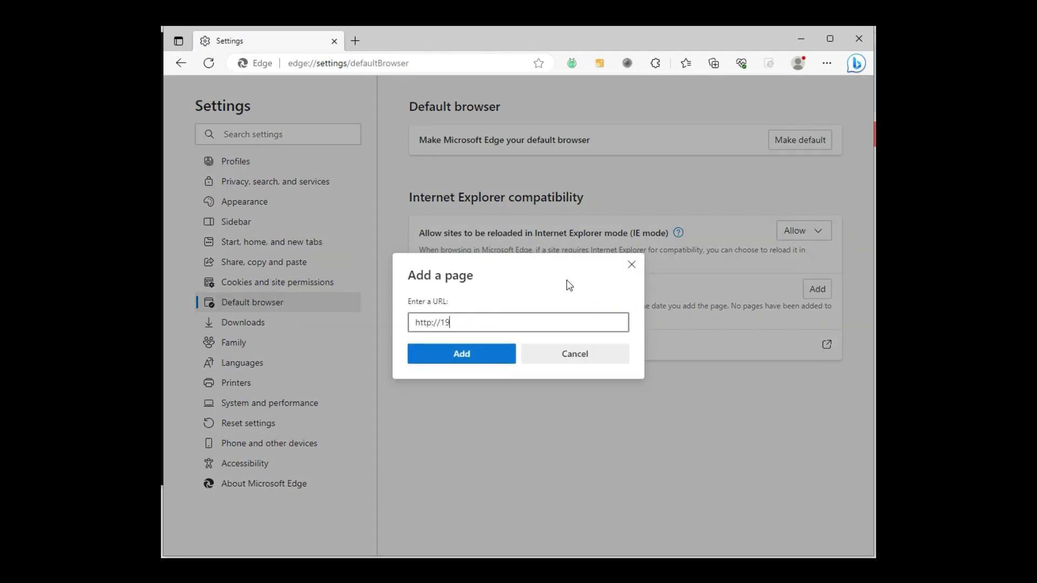
{"action": "type", "text": "2.168.1.10"}
{"action": "left_click", "coordinate": [462, 358]}
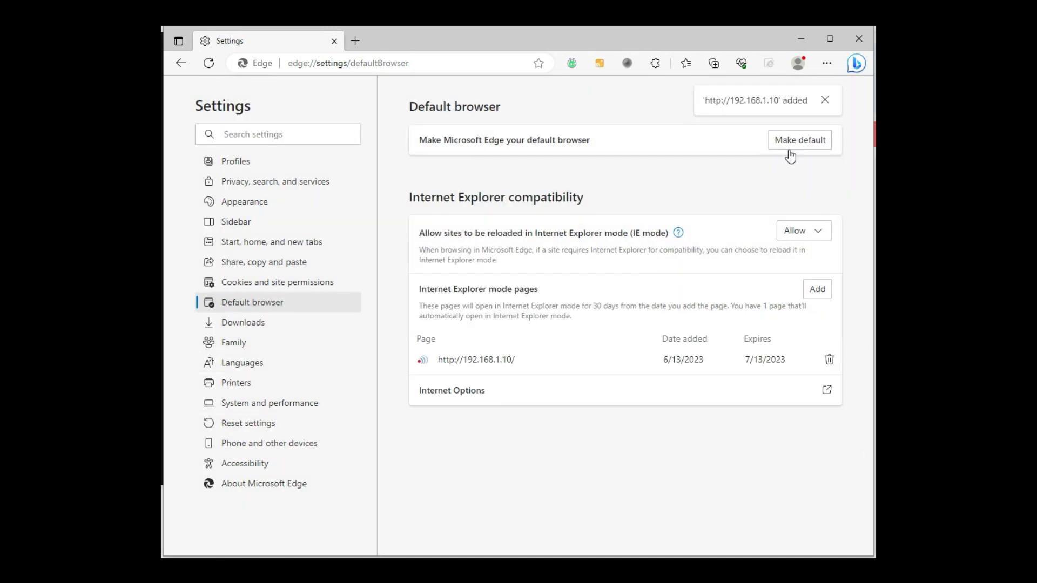
Step: Load the station at 192.168.1.10 in IE mode and close the IE-mode info bar
{"action": "left_click", "coordinate": [424, 61]}
{"action": "type", "text": "19"}
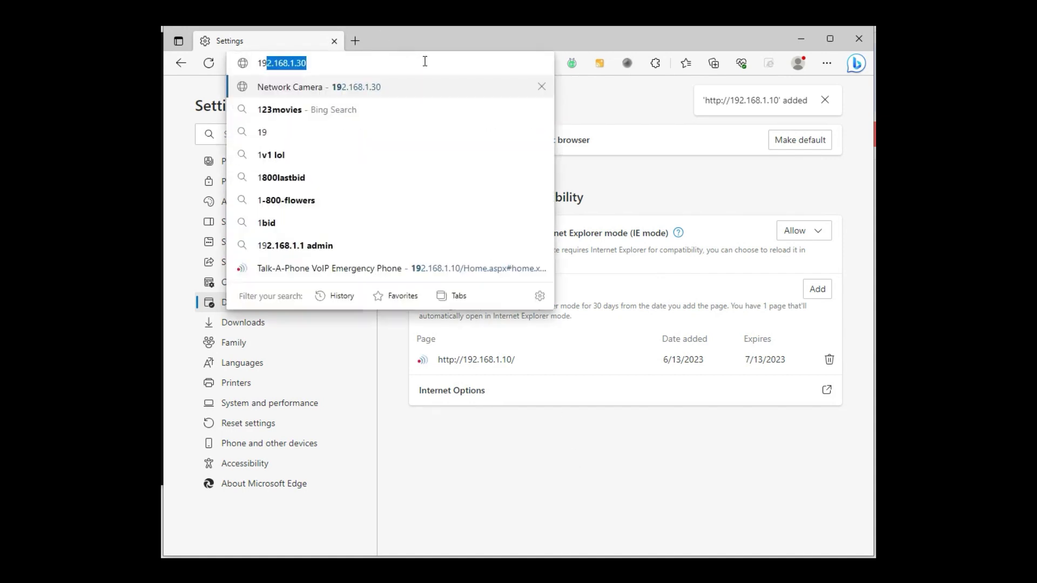
{"action": "type", "text": ".168.1.10"}
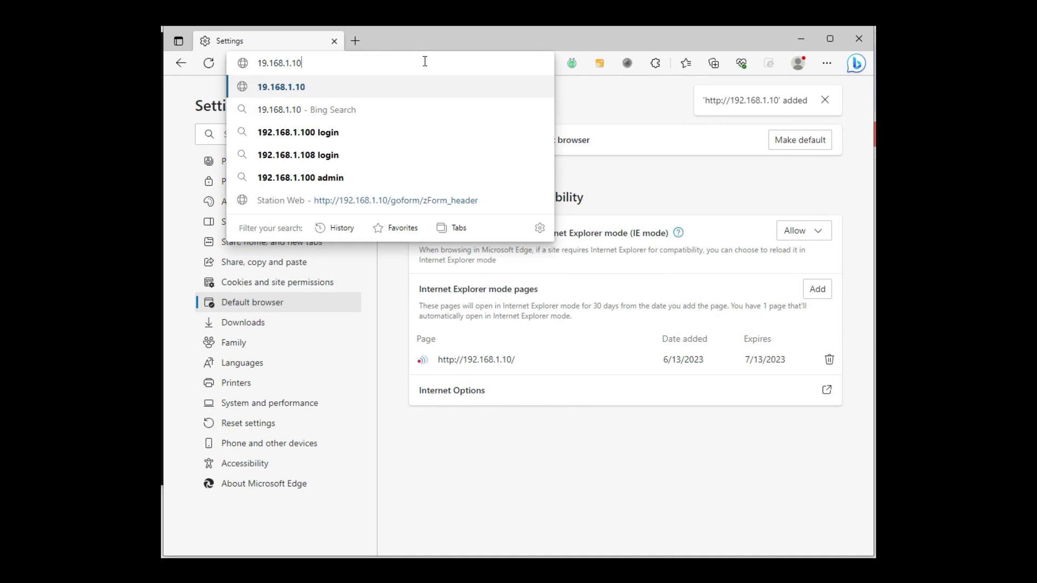
{"action": "key", "text": "Return"}
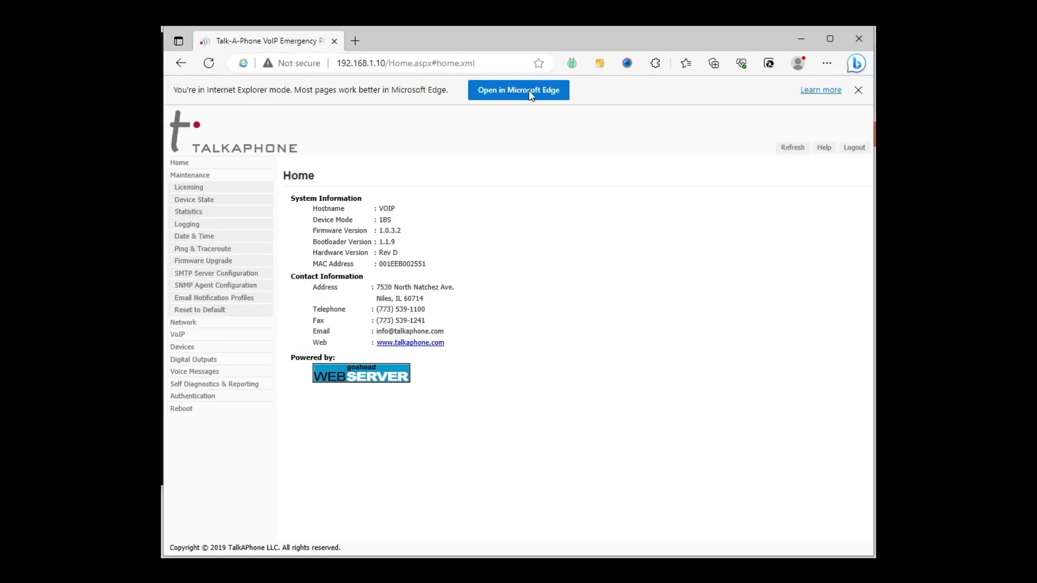
{"action": "left_click", "coordinate": [858, 90]}
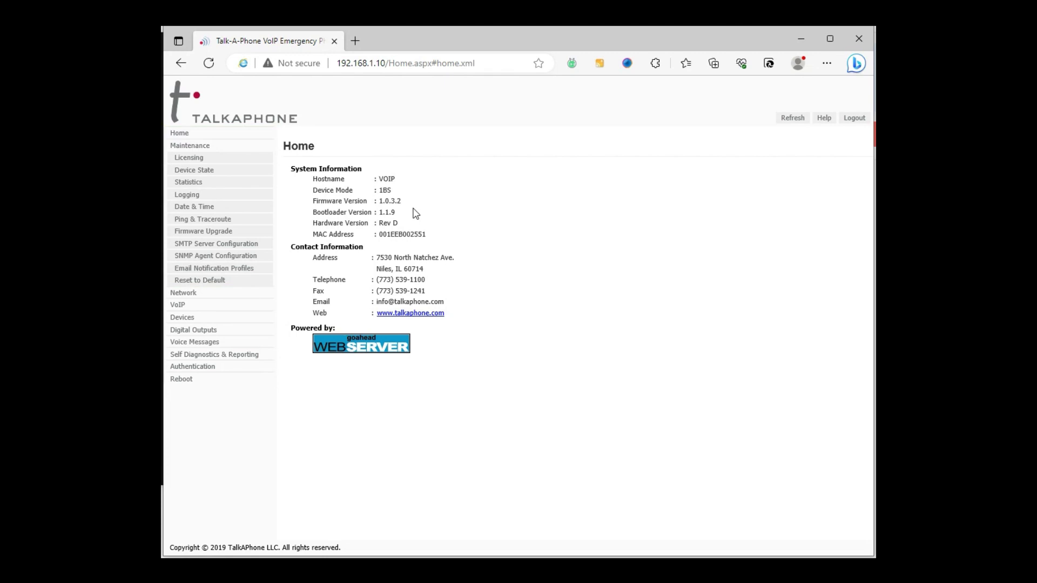
Step: Navigate through the Network menu via IP Settings to the SIP Settings page
{"action": "left_click", "coordinate": [207, 305]}
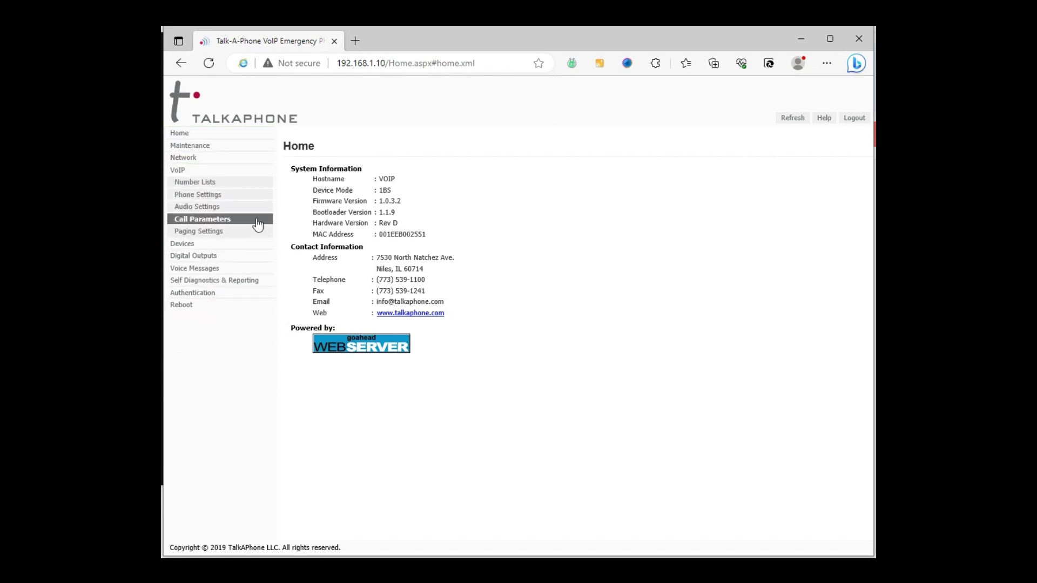
{"action": "left_click", "coordinate": [219, 159]}
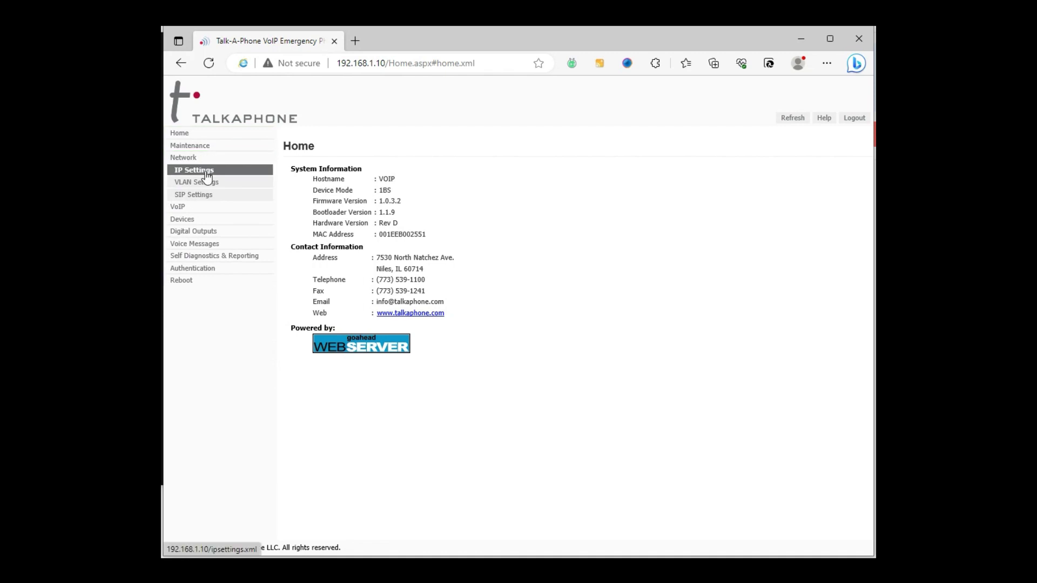
{"action": "left_click", "coordinate": [207, 173]}
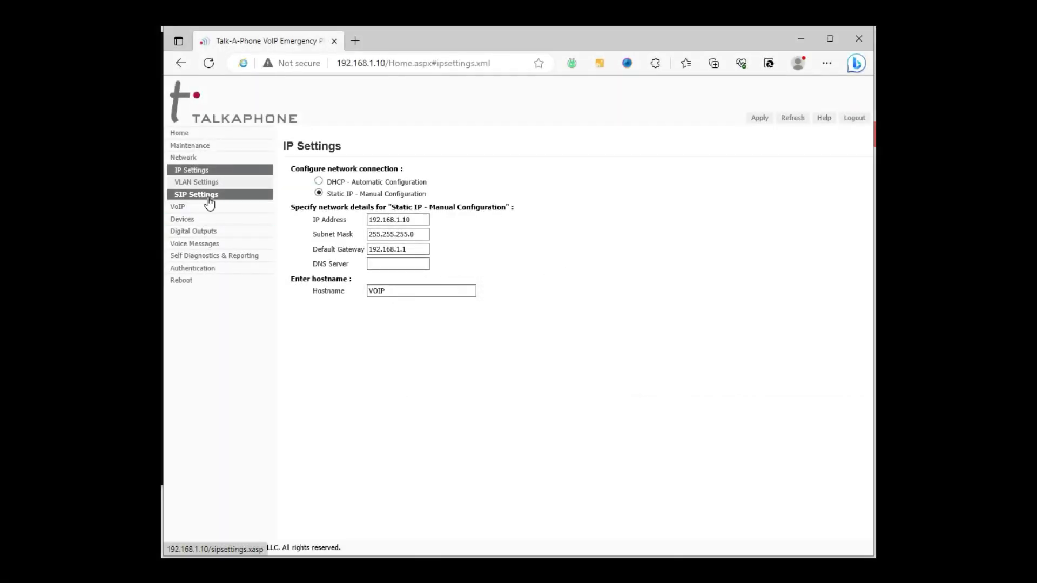
{"action": "left_click", "coordinate": [209, 200]}
Step: Replace phone number VOIP with 1001 and primary SIP server voip.local with 192.168.1.199
{"action": "left_click", "coordinate": [503, 179]}
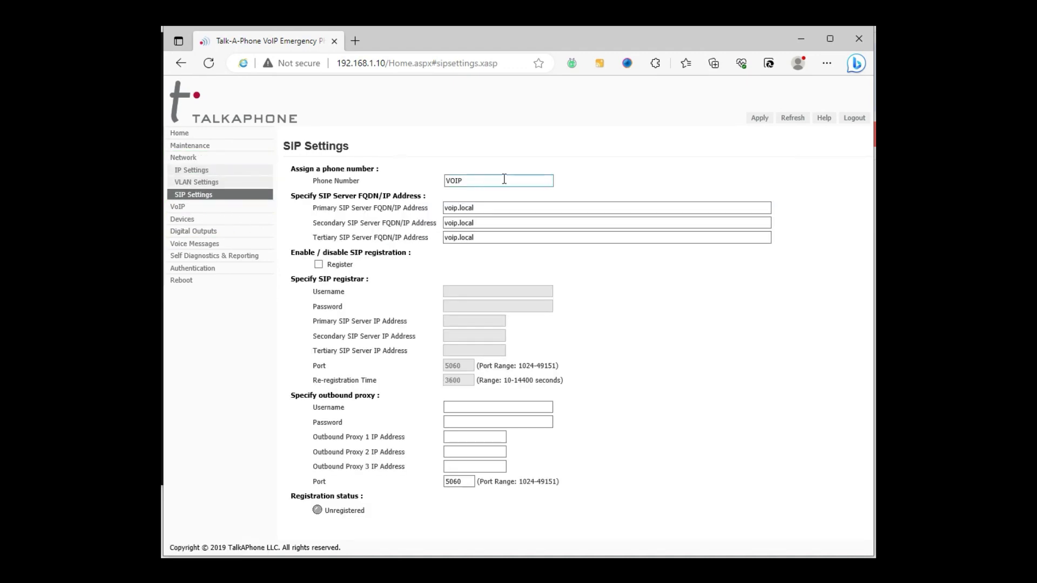
{"action": "double_click", "coordinate": [503, 180]}
{"action": "type", "text": "1001"}
{"action": "left_click", "coordinate": [533, 211]}
{"action": "left_click_drag", "start_coordinate": [511, 211], "coordinate": [439, 217]}
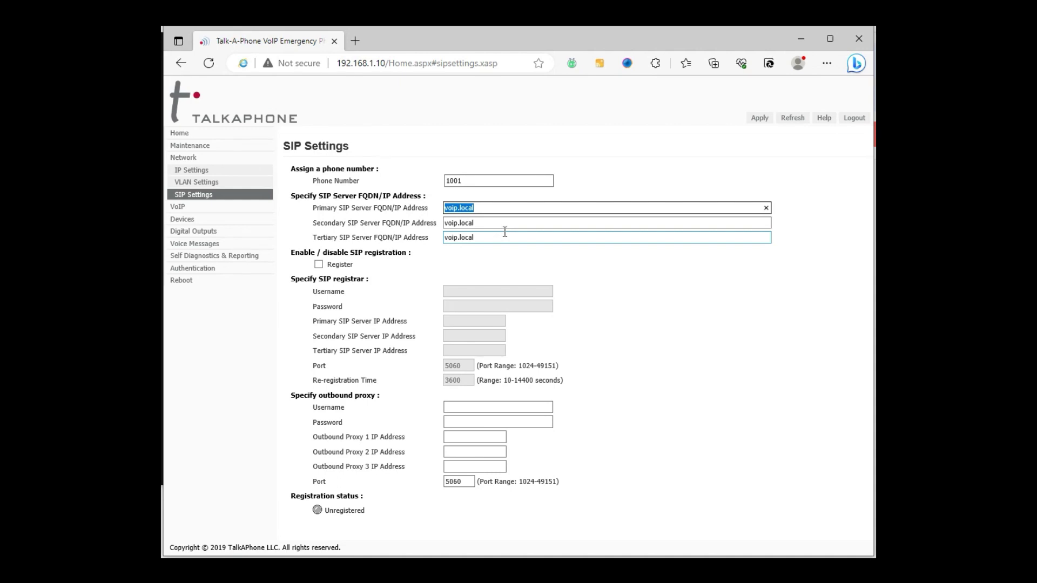
{"action": "type", "text": "192.168.1.199"}
Step: Enable SIP registration with registrar username 1001 and a password
{"action": "left_click", "coordinate": [319, 264]}
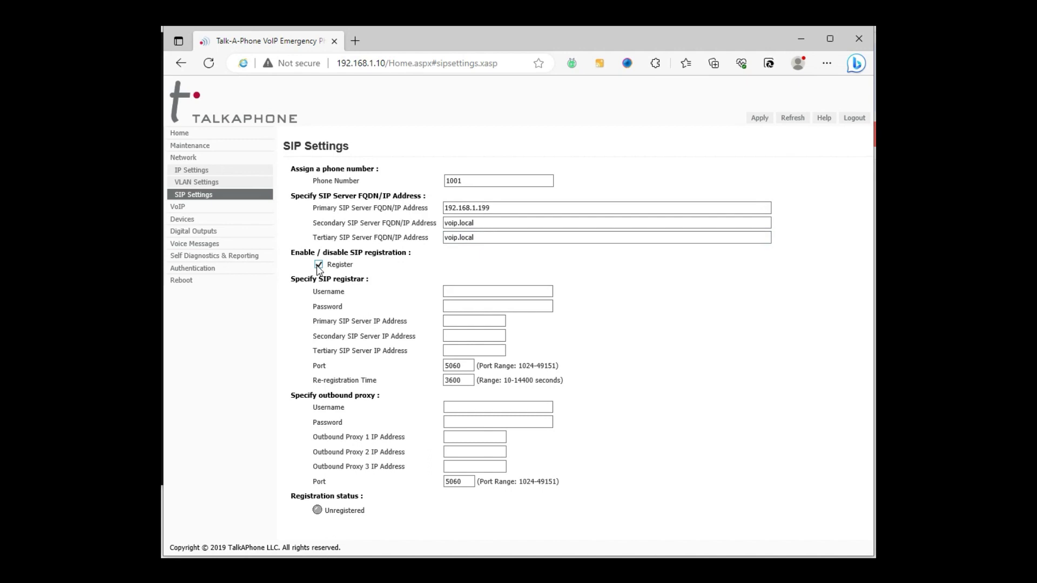
{"action": "left_click", "coordinate": [493, 290]}
{"action": "type", "text": "1001"}
{"action": "left_click", "coordinate": [464, 303]}
{"action": "type", "text": "******"}
Step: Paste 192.168.1.199 as the Primary SIP Server IP, leaving secondary and tertiary servers unchanged
{"action": "left_click", "coordinate": [458, 324]}
{"action": "left_click_drag", "start_coordinate": [498, 208], "coordinate": [414, 197]}
{"action": "key", "text": "ctrl+c"}
{"action": "left_click", "coordinate": [461, 321]}
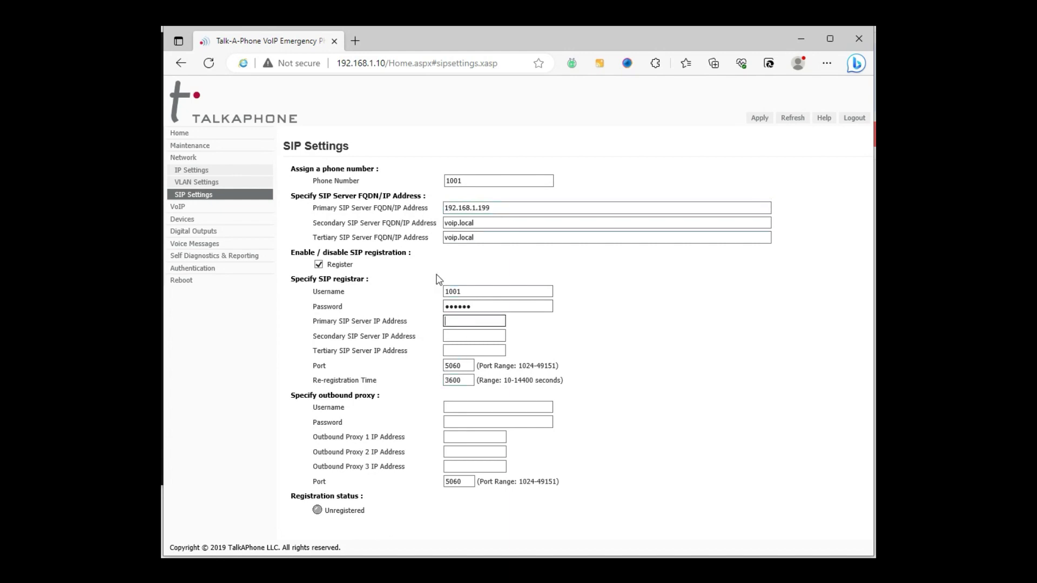
{"action": "key", "text": "ctrl+v"}
{"action": "left_click_drag", "start_coordinate": [484, 222], "coordinate": [436, 215]}
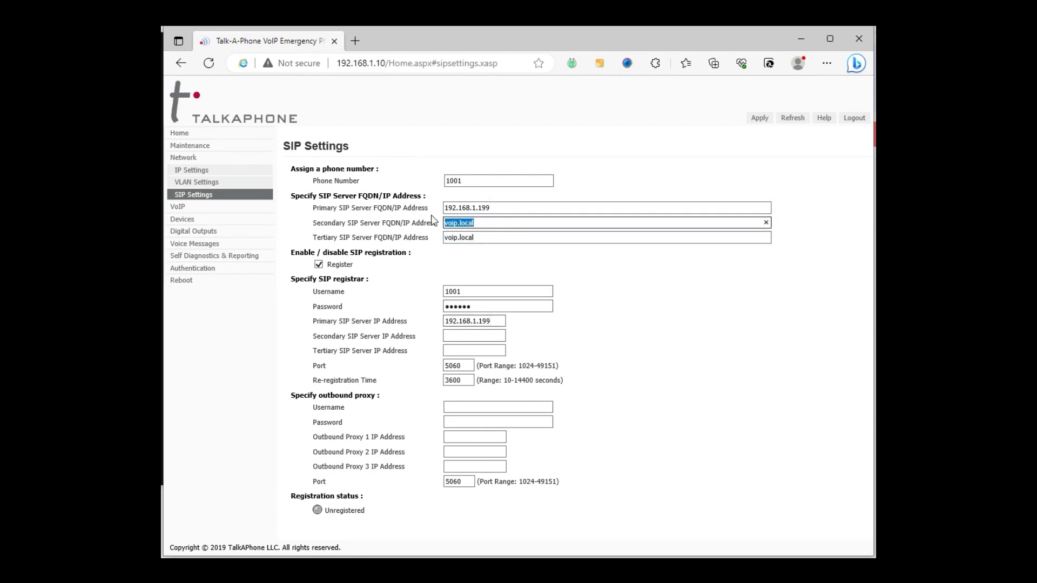
{"action": "double_click", "coordinate": [488, 236]}
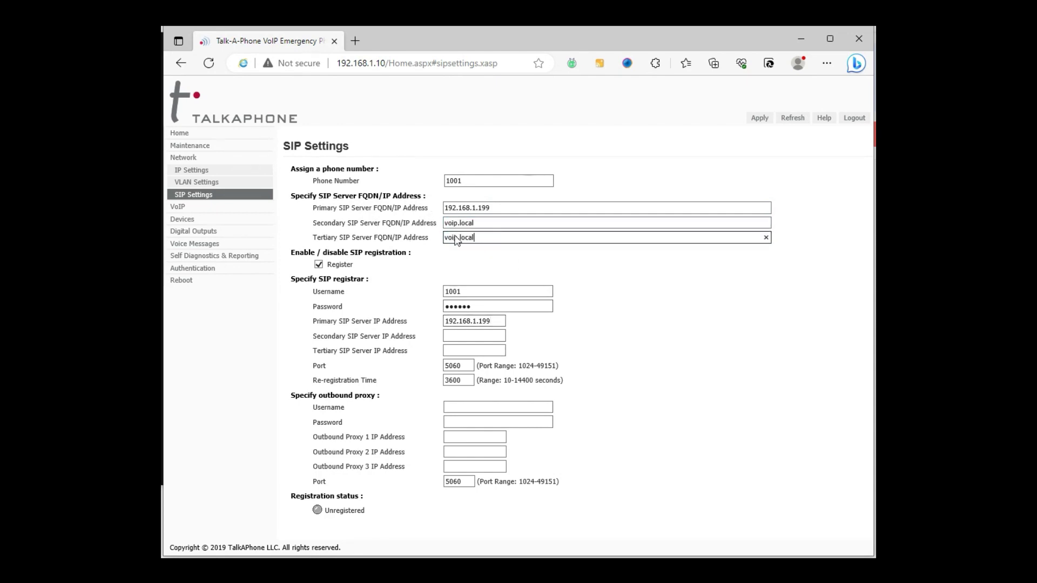
{"action": "left_click", "coordinate": [514, 237]}
Step: Enter the outbound proxy password and Proxy 1 IP 192.168.1.199, save, and refresh to verify registration
{"action": "left_click", "coordinate": [477, 408]}
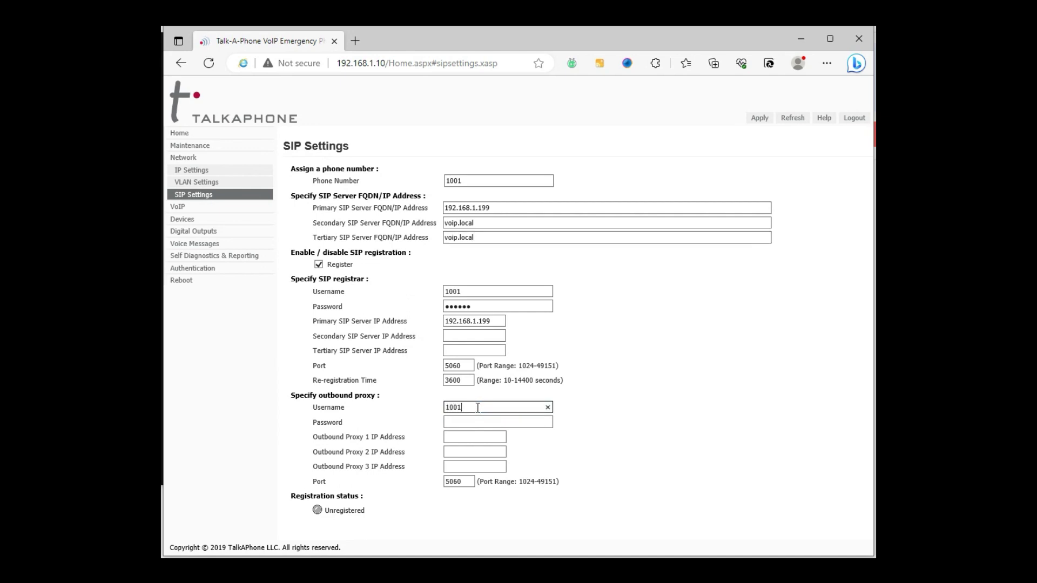
{"action": "left_click", "coordinate": [473, 422]}
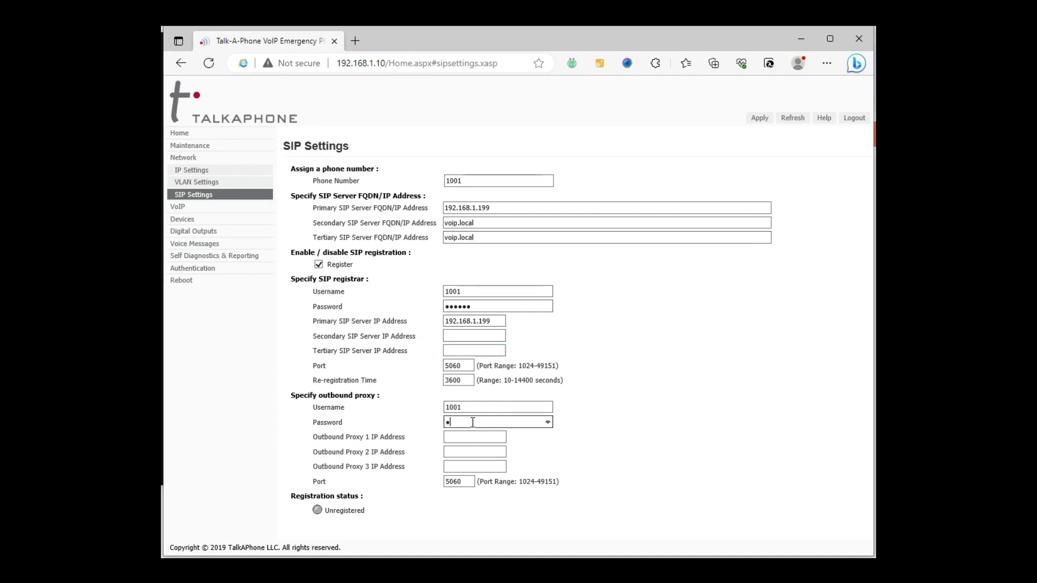
{"action": "left_click", "coordinate": [468, 438]}
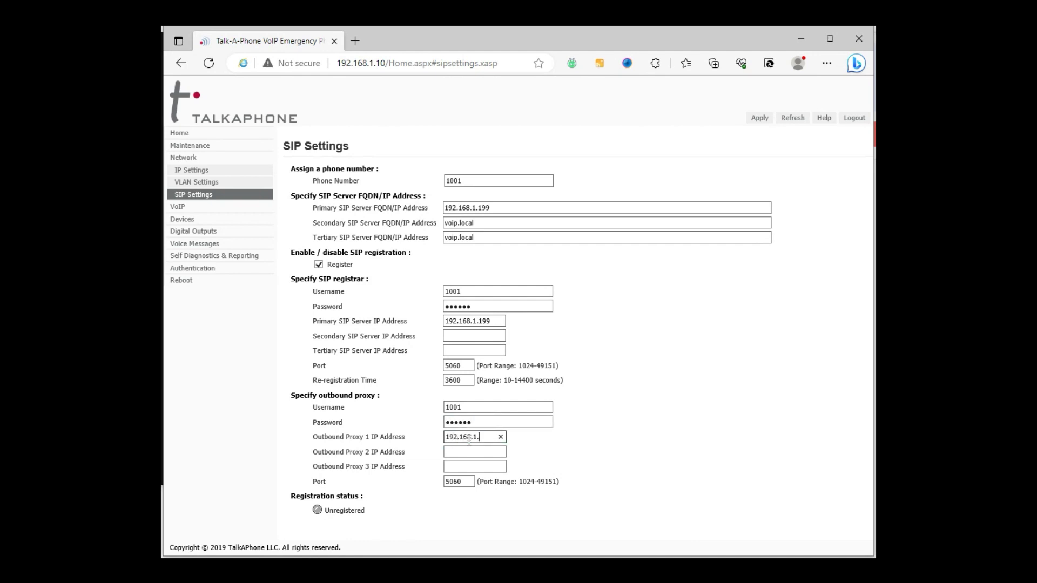
{"action": "type", "text": "192.168.1.199"}
{"action": "key", "text": "Return"}
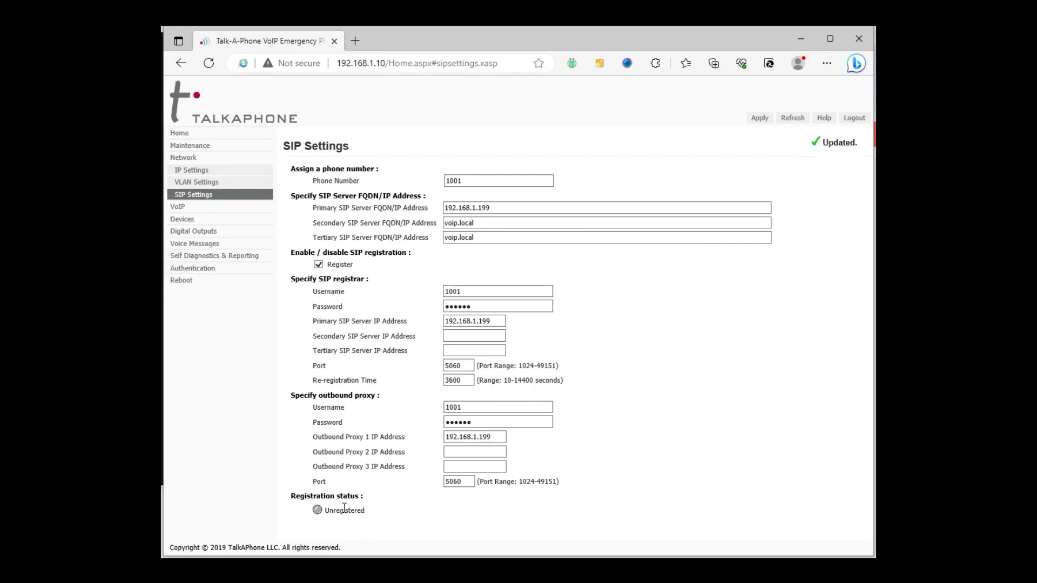
{"action": "left_click", "coordinate": [792, 118]}
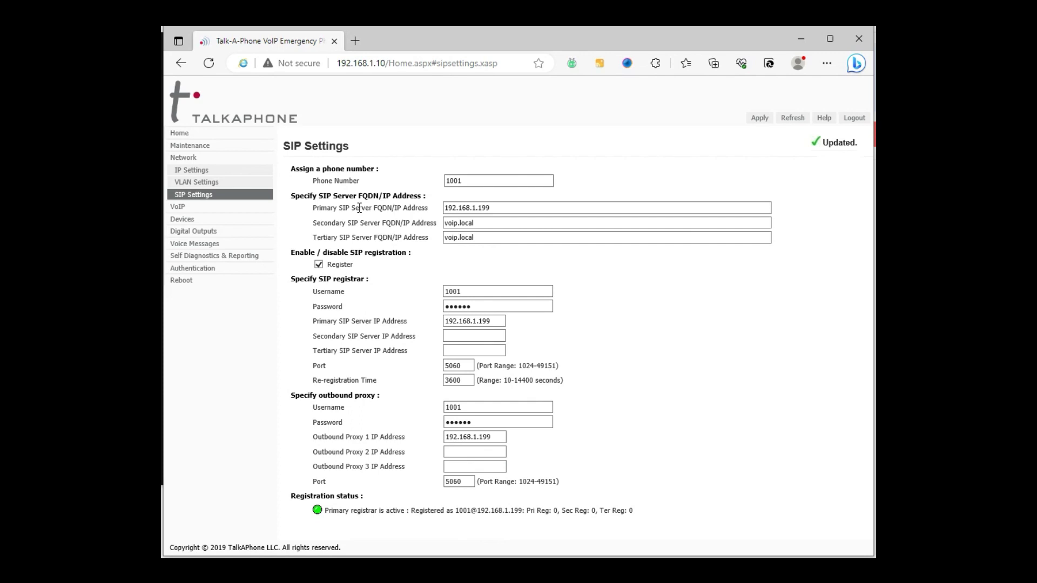
Step: Enter 1000 as List1's first number, apply it, and go to Call Parameters
{"action": "left_click", "coordinate": [178, 206]}
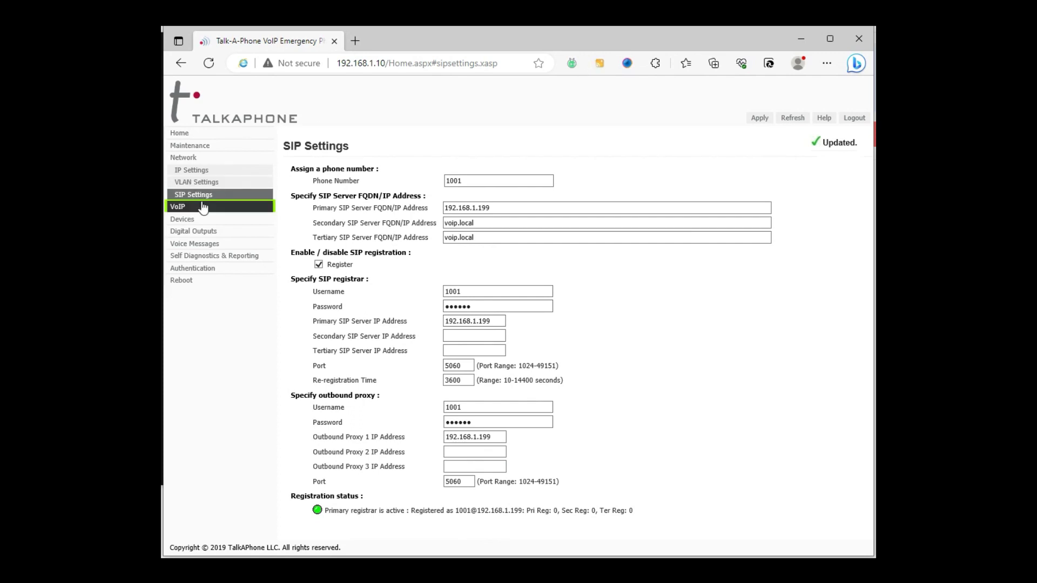
{"action": "left_click", "coordinate": [210, 184]}
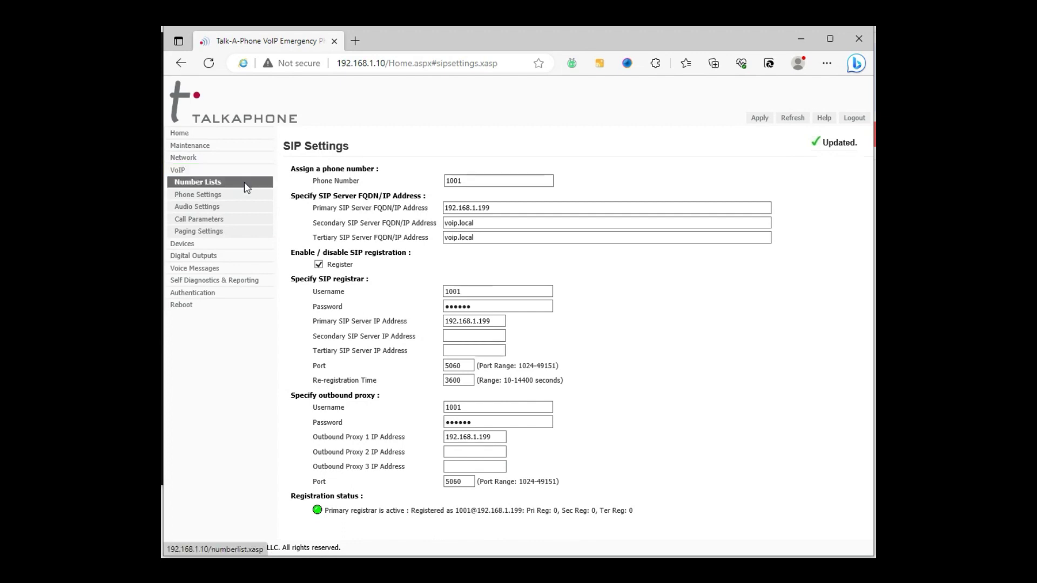
{"action": "left_click", "coordinate": [360, 200]}
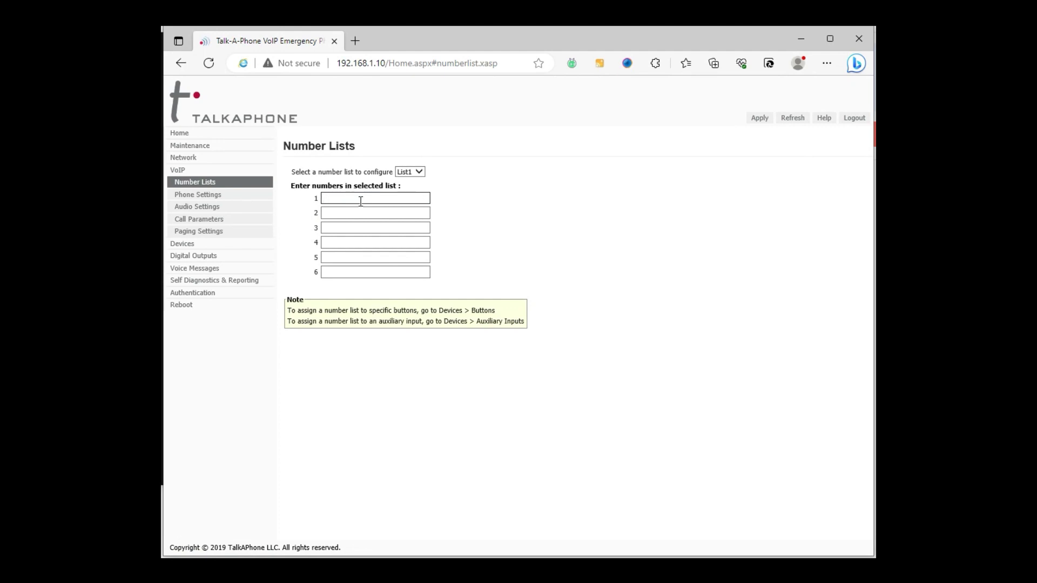
{"action": "type", "text": "1000"}
{"action": "left_click", "coordinate": [765, 121]}
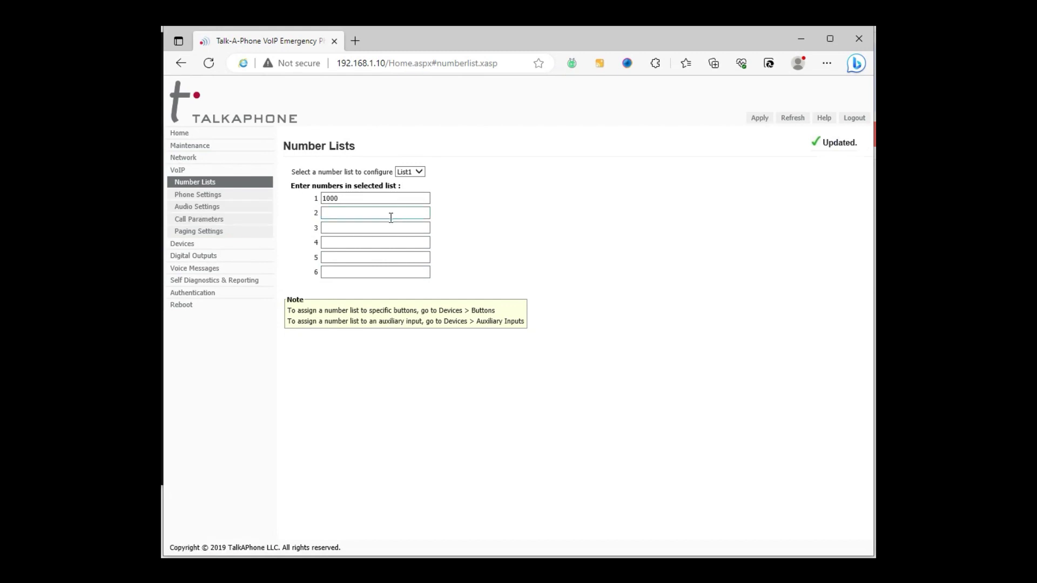
{"action": "left_click", "coordinate": [180, 217]}
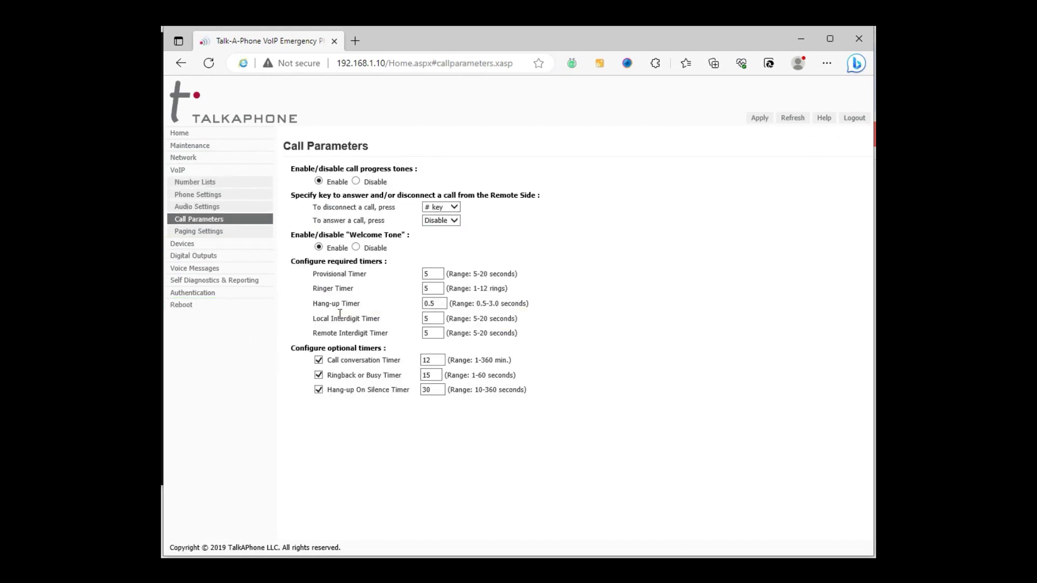
Step: Visit Audio Settings, expand Devices, and open the Auxiliary Outputs page
{"action": "key", "text": "Tab"}
{"action": "left_click", "coordinate": [202, 207]}
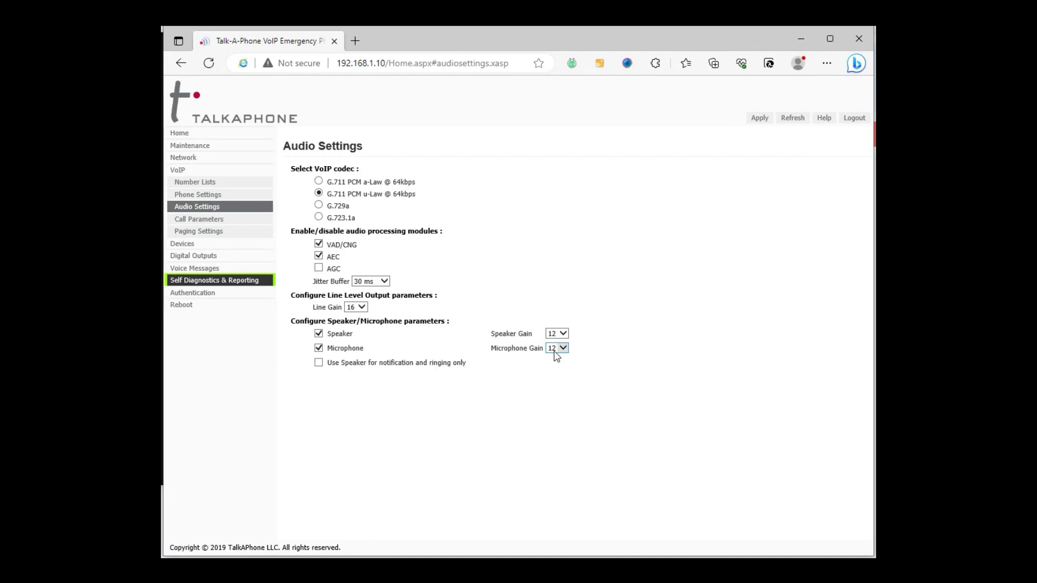
{"action": "left_click", "coordinate": [196, 250]}
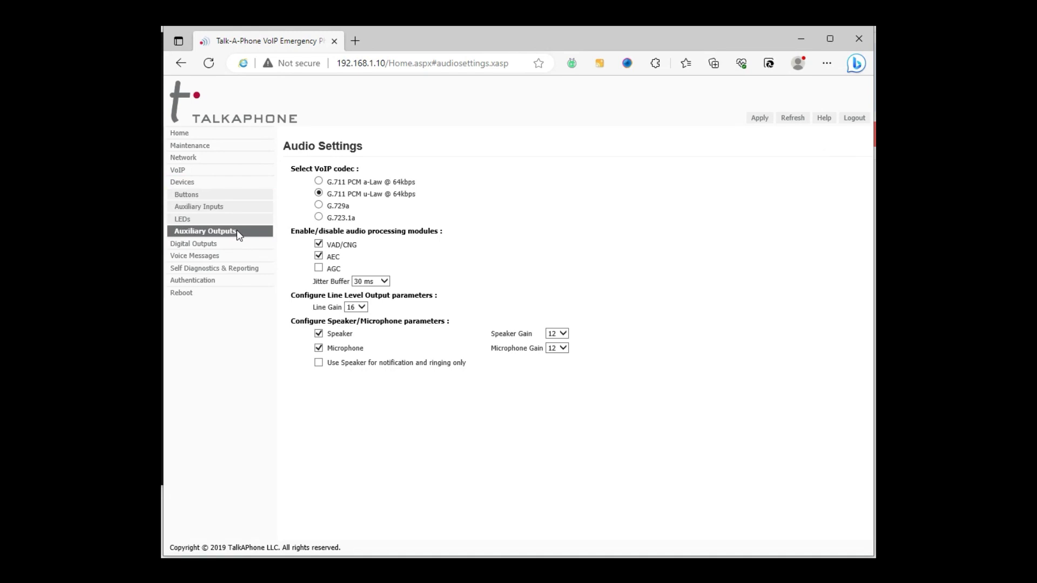
{"action": "left_click", "coordinate": [233, 231]}
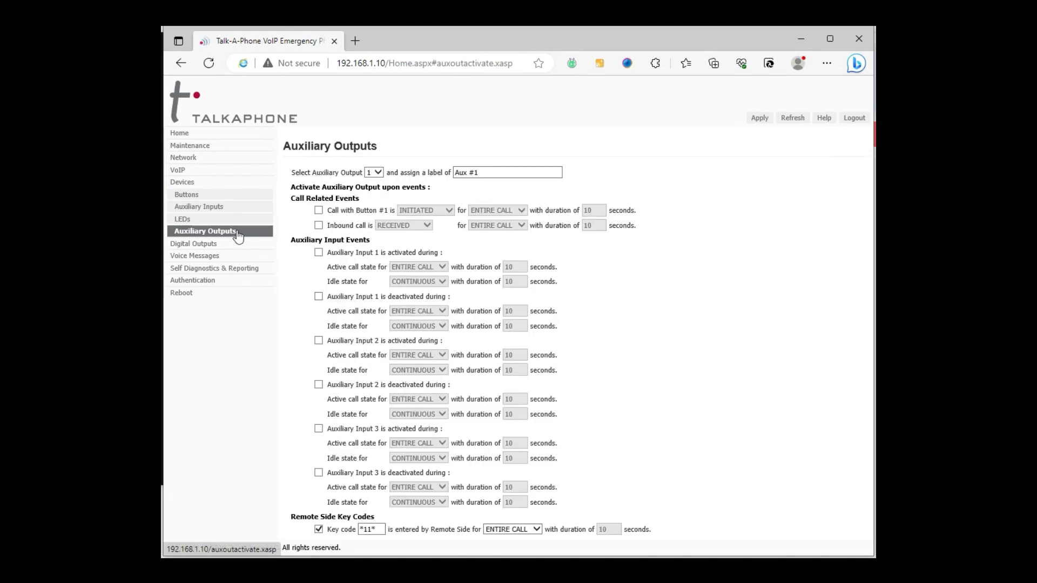
Step: Switch to auxiliary output 2 and relabel it Blue Strobe
{"action": "left_click", "coordinate": [377, 173]}
{"action": "key", "text": "Down"}
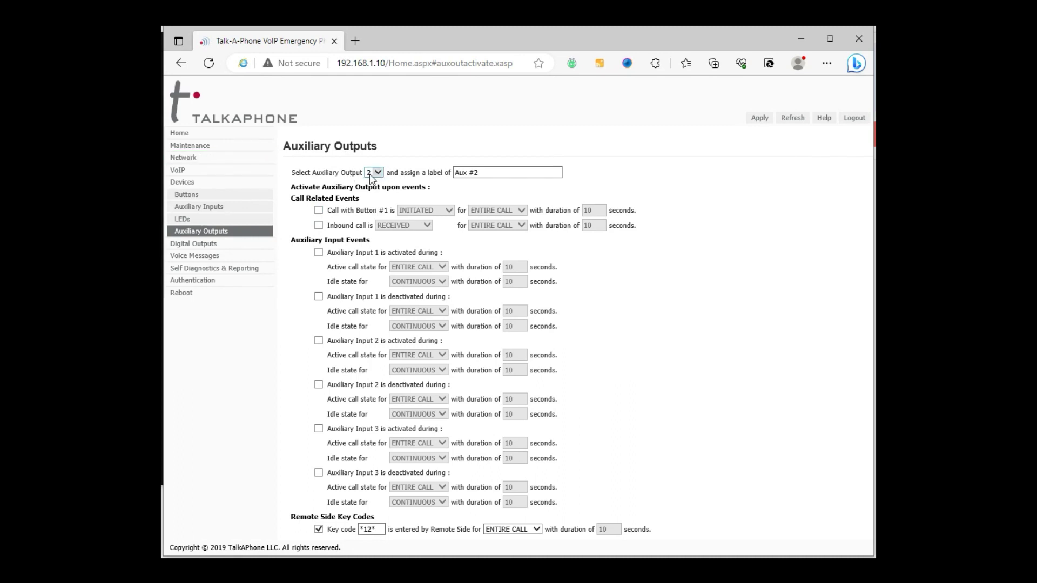
{"action": "left_click_drag", "start_coordinate": [484, 172], "coordinate": [392, 187]}
{"action": "type", "text": "Blue Strobe"}
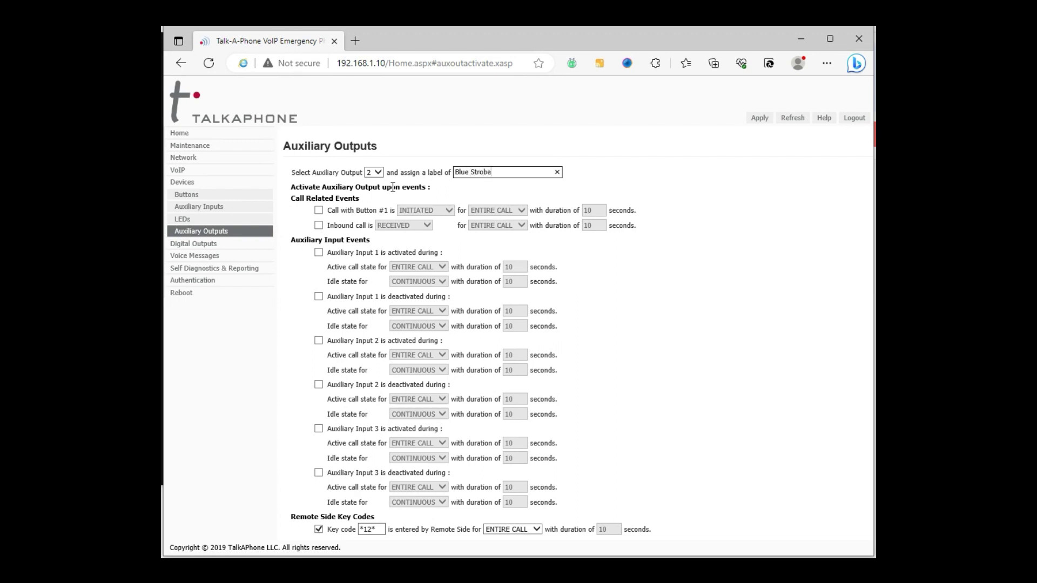
Step: Trigger output 2 on a Button #1 call for ENTIRE CALL and apply the settings
{"action": "left_click", "coordinate": [319, 211]}
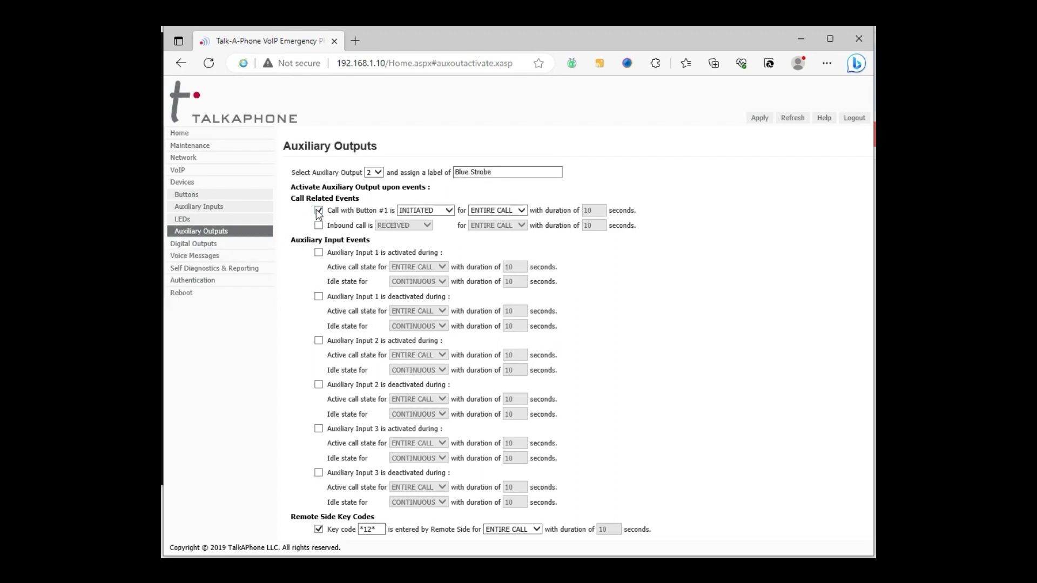
{"action": "left_click", "coordinate": [318, 210]}
{"action": "left_click", "coordinate": [318, 210]}
{"action": "left_click", "coordinate": [521, 210]}
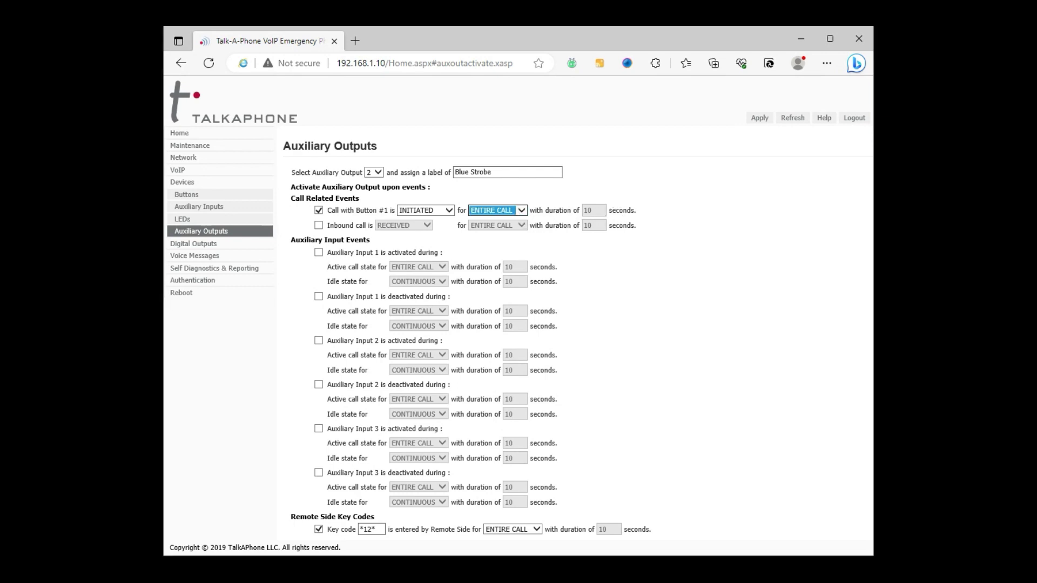
{"action": "key", "text": "Down"}
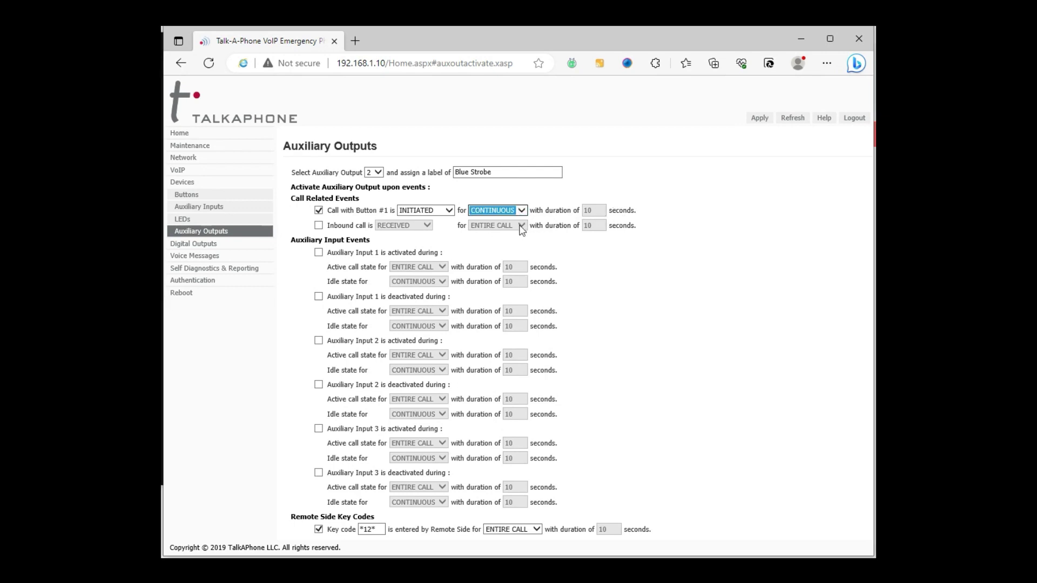
{"action": "left_click", "coordinate": [593, 208]}
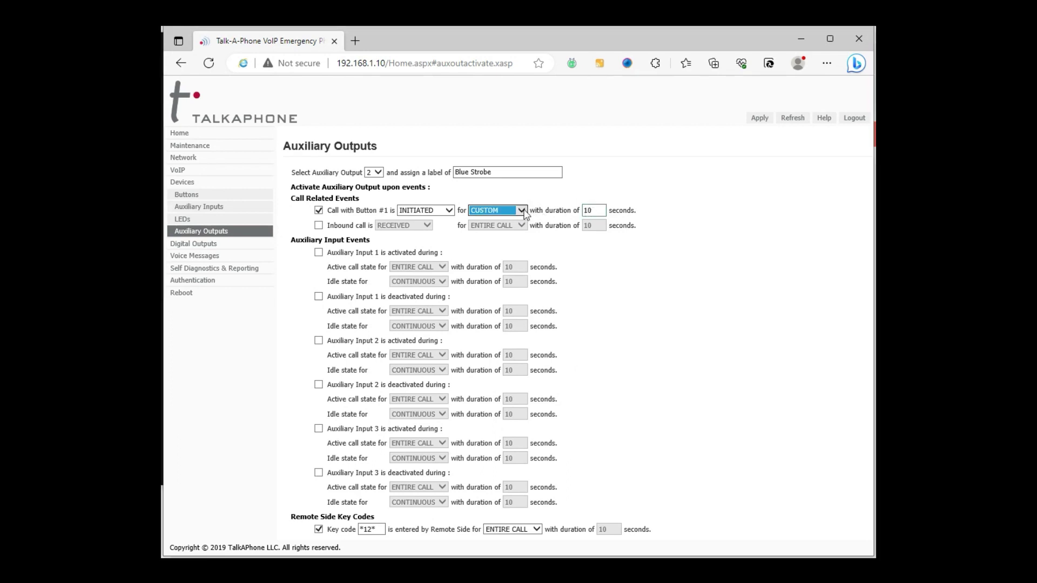
{"action": "key", "text": "Up"}
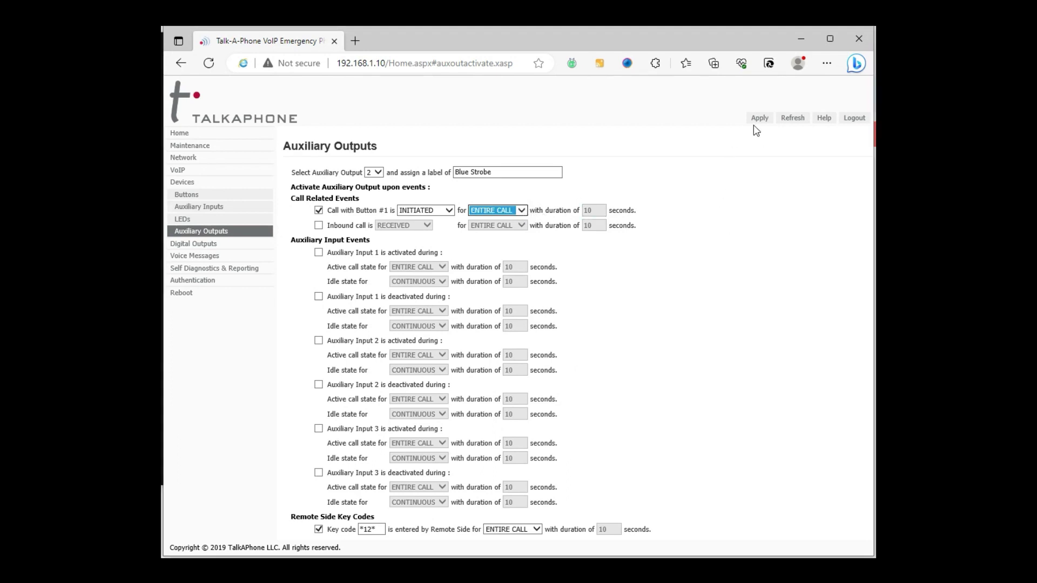
{"action": "left_click", "coordinate": [756, 122]}
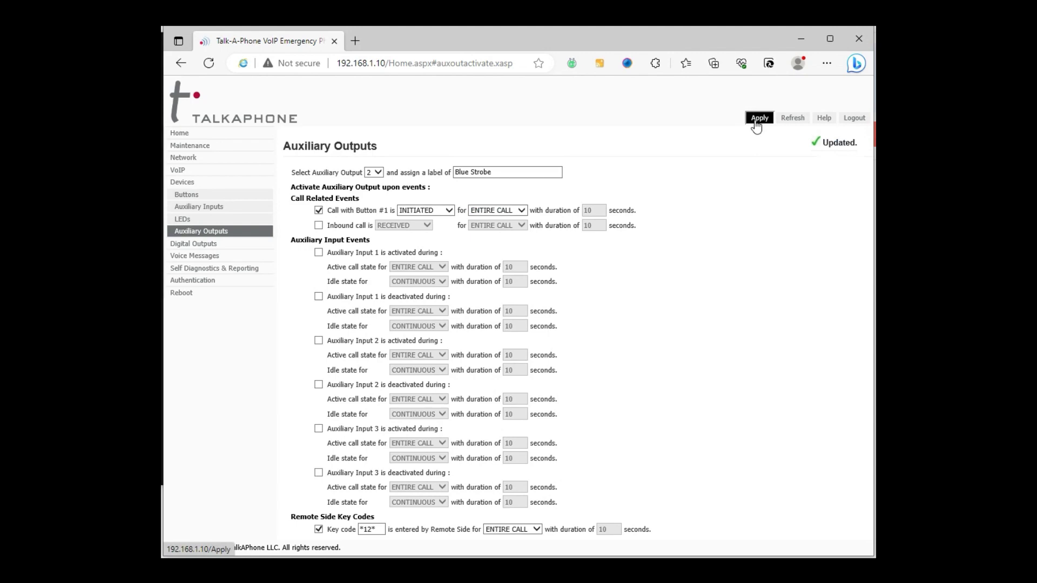